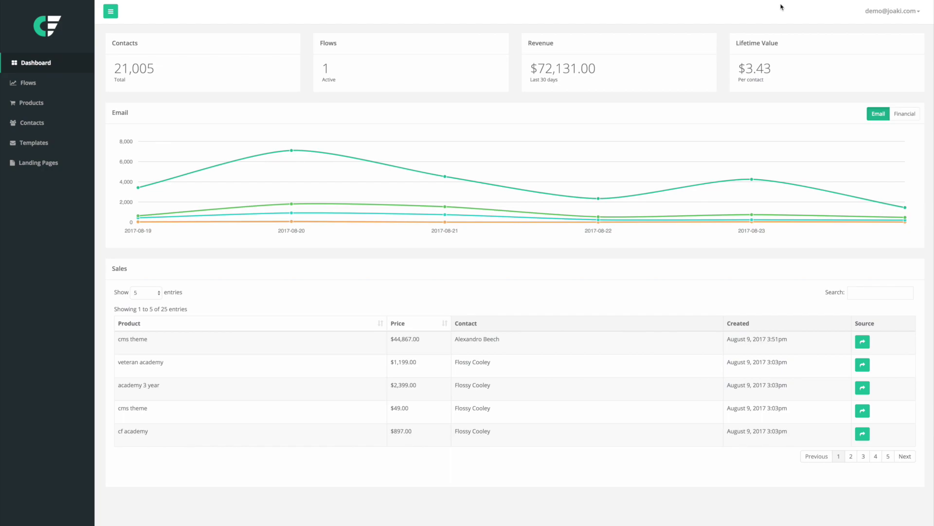
Open the account dropdown from the account name in the top-right corner
left_click(894, 12)
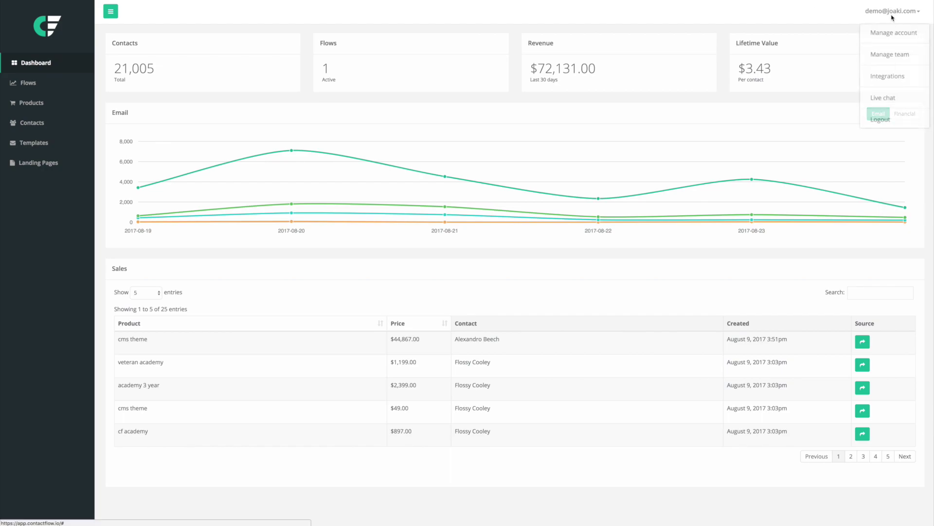
Go to the Integrations page from the user dropdown to start the Shopify connection
left_click(892, 76)
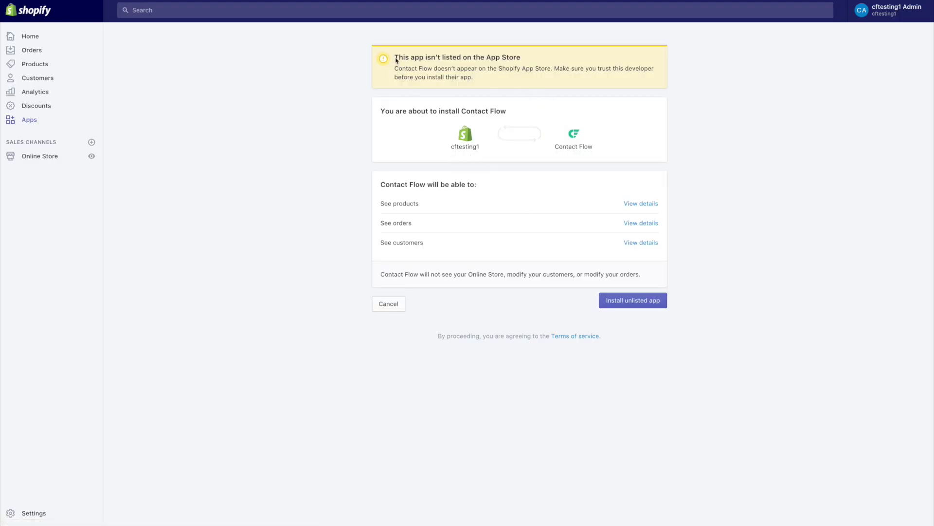
Install the unlisted Contact Flow app on the Shopify store
left_click_drag(395, 59, 521, 58)
left_click(532, 60)
left_click(641, 304)
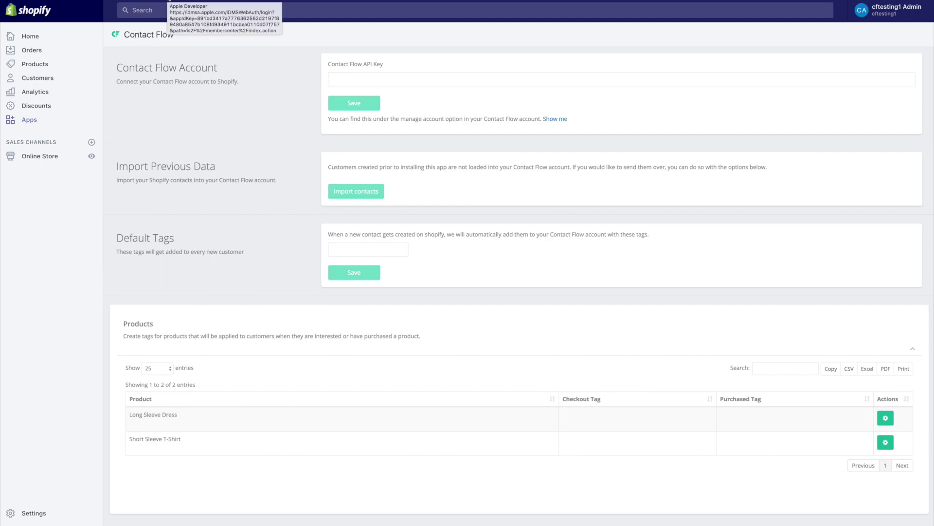
Open the Contact Flow website in a new browser tab and log in
key("ctrl+t")
key("Return")
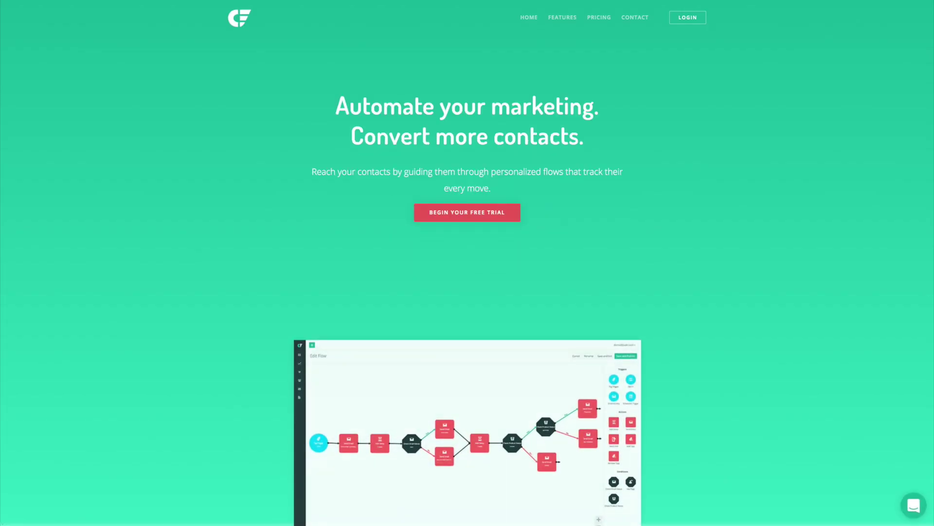
left_click(689, 19)
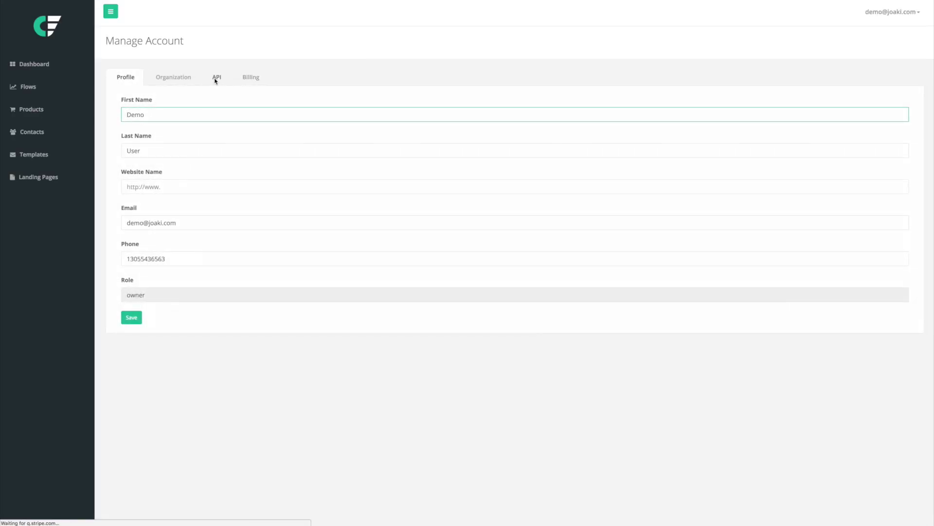
Regenerate the account's API key under Manage Account > API and copy it
left_click(215, 77)
left_click(159, 139)
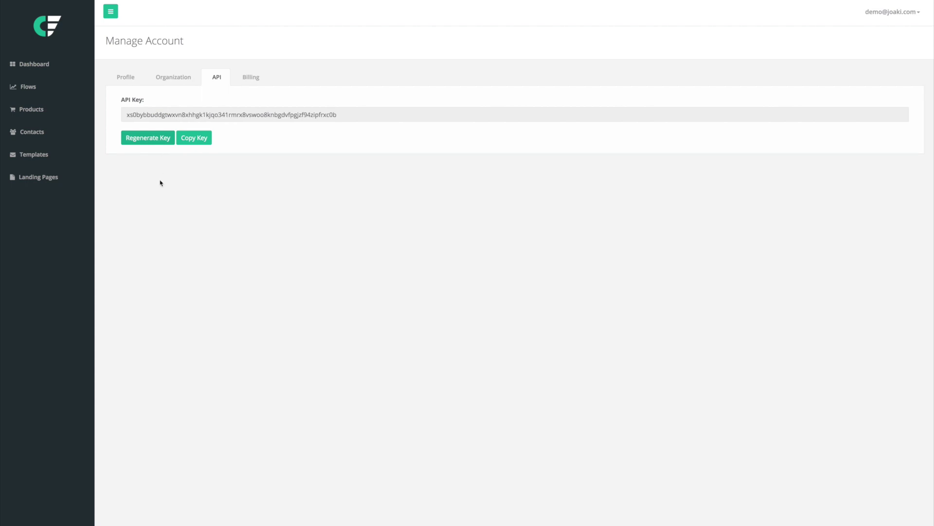
left_click(155, 142)
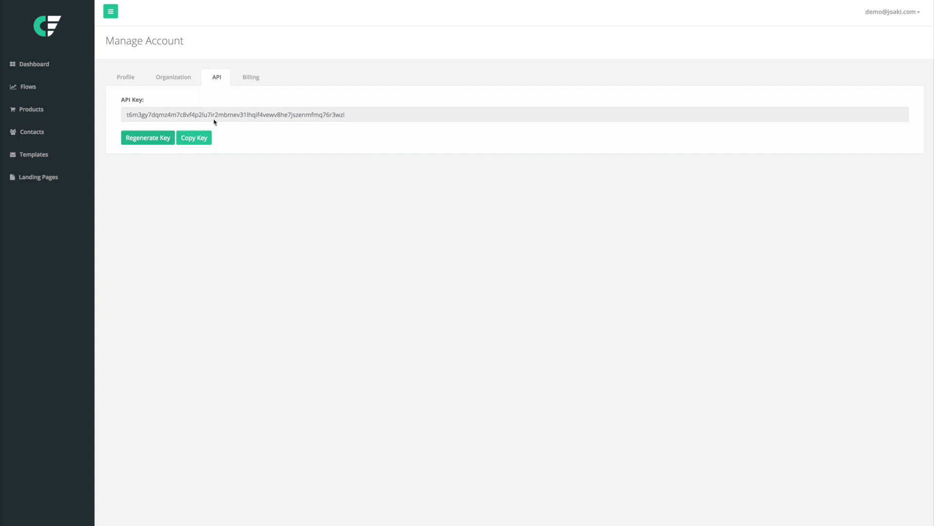
left_click(196, 138)
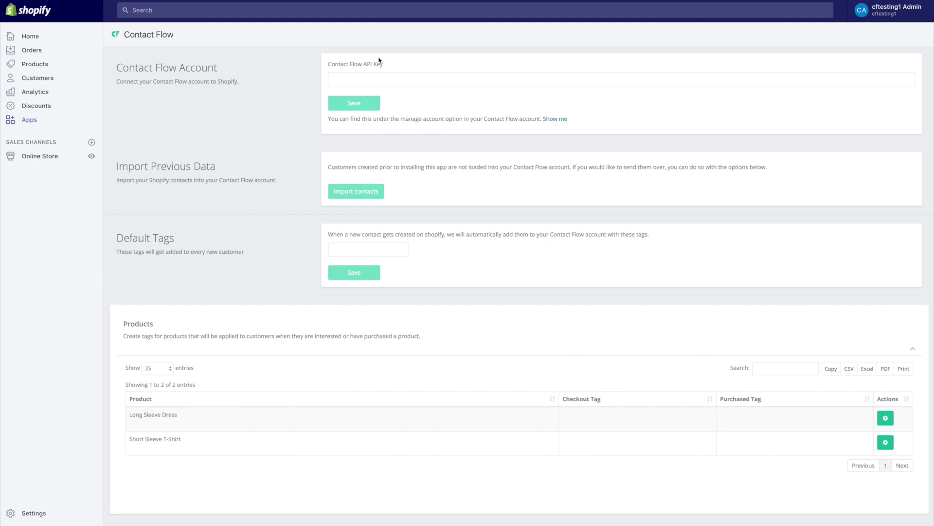
Paste the copied key into the Contact Flow API Key field and save it
left_click(365, 81)
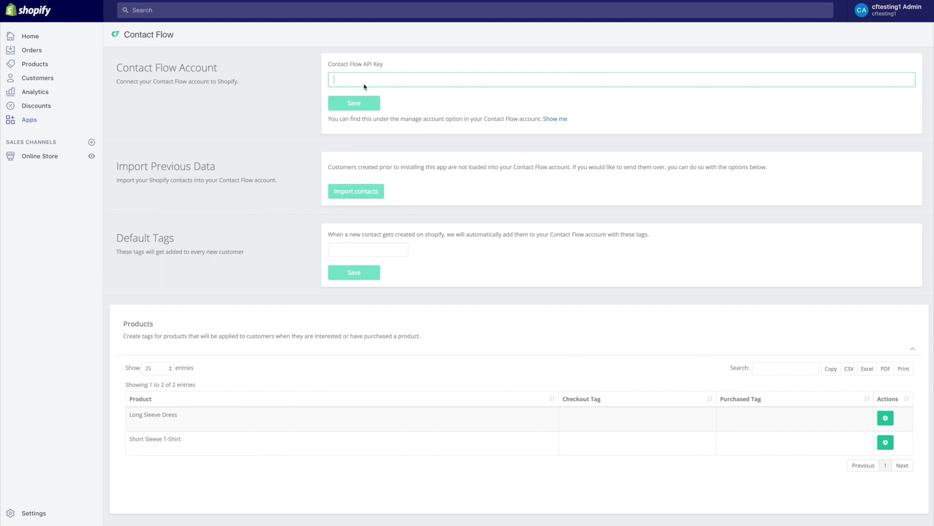
key("ctrl+v")
left_click(378, 106)
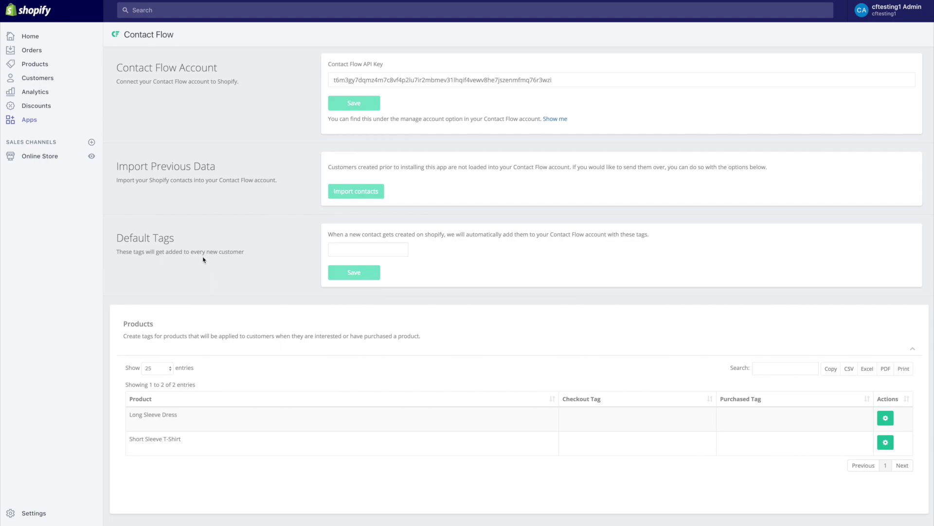
left_click_drag(114, 239, 180, 242)
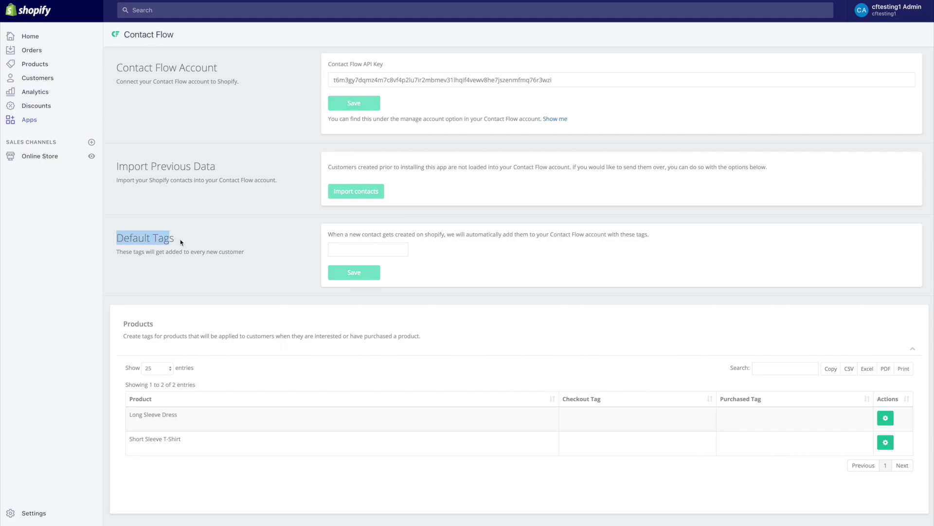
left_click(200, 245)
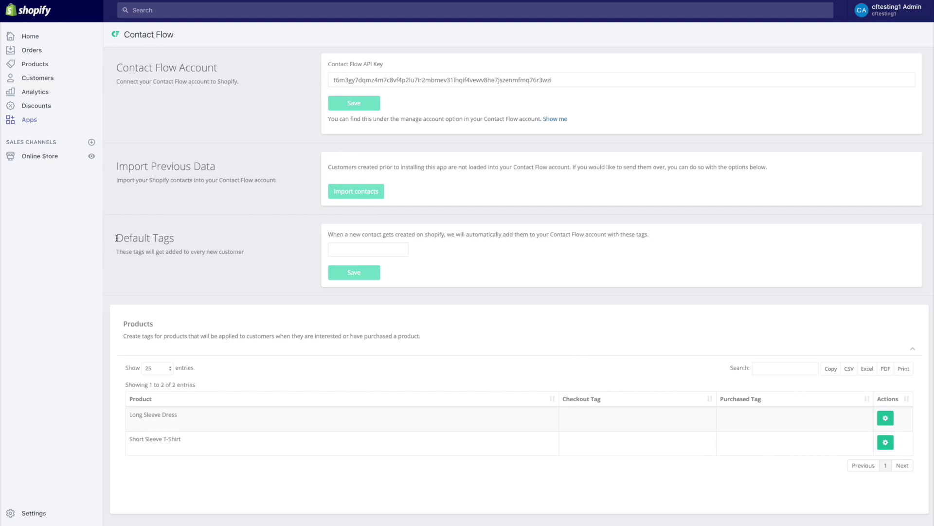
left_click_drag(116, 239, 176, 241)
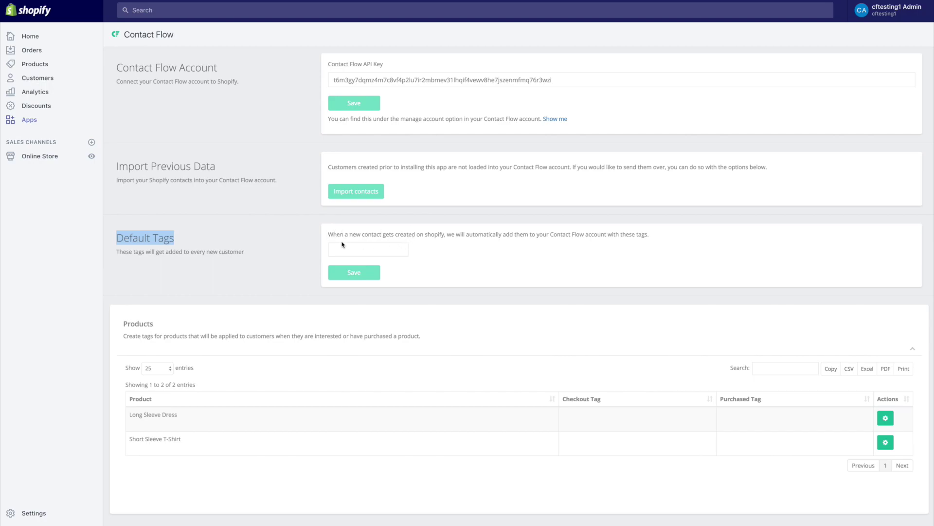
Add cf-testing as a tag in the Default Tags field
left_click(184, 243)
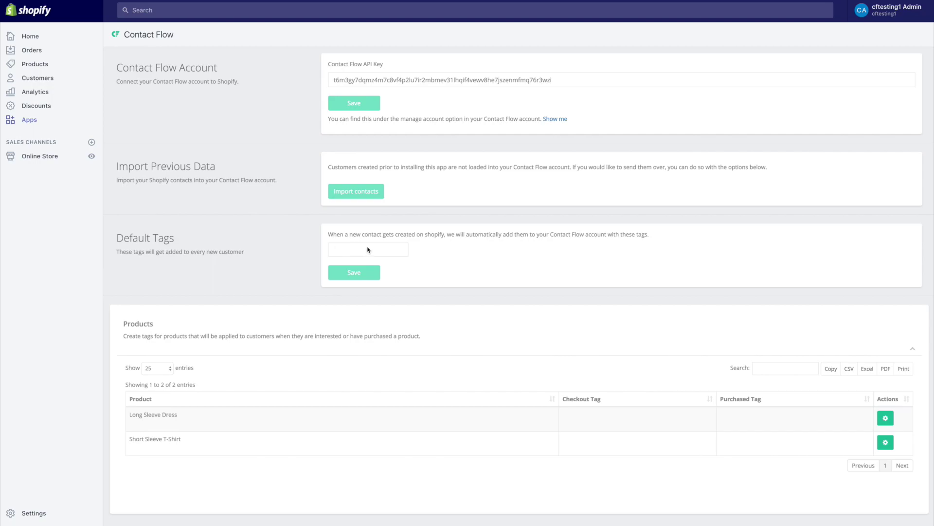
type("cf-testing")
key("Return")
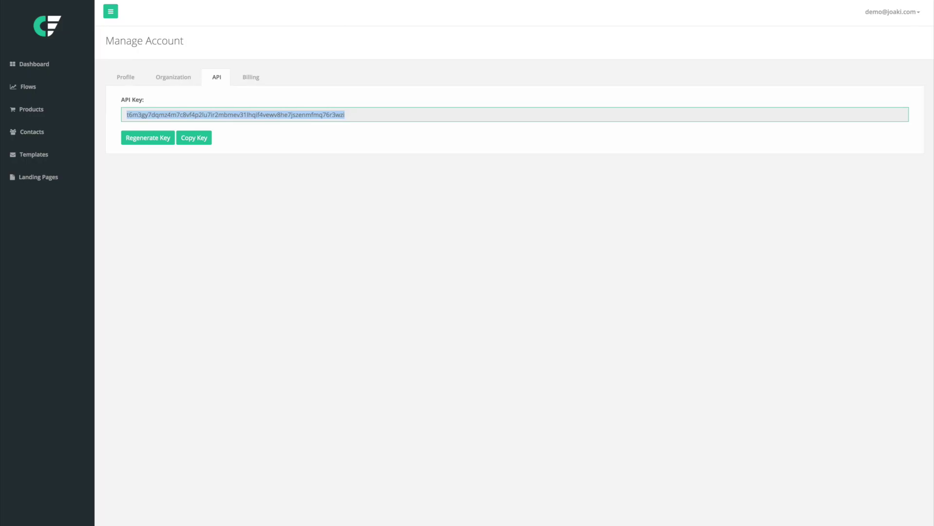
Open the Contacts list in Contact Flow
left_click(34, 137)
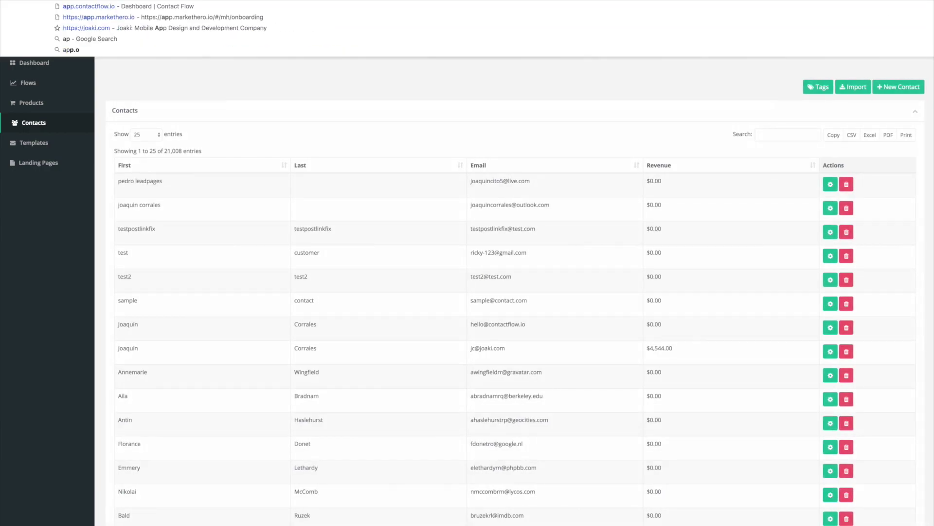
key("Return")
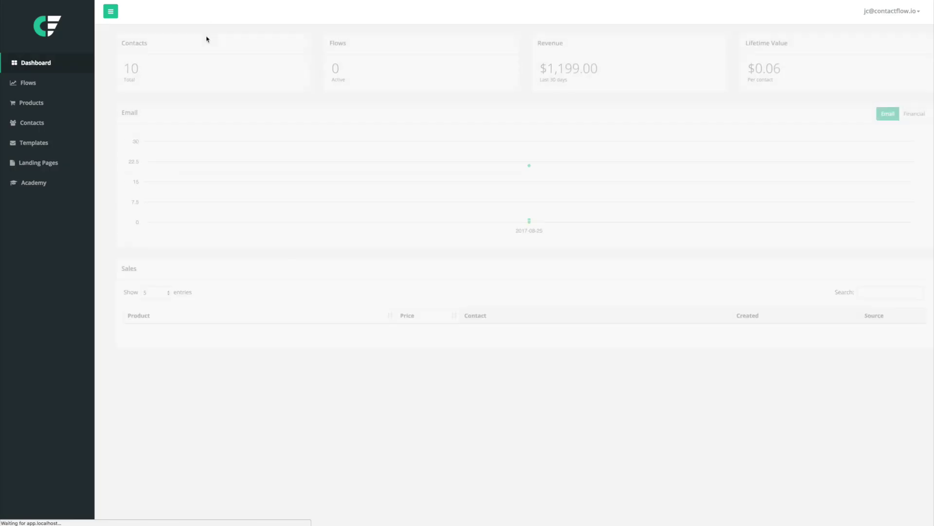
left_click(42, 127)
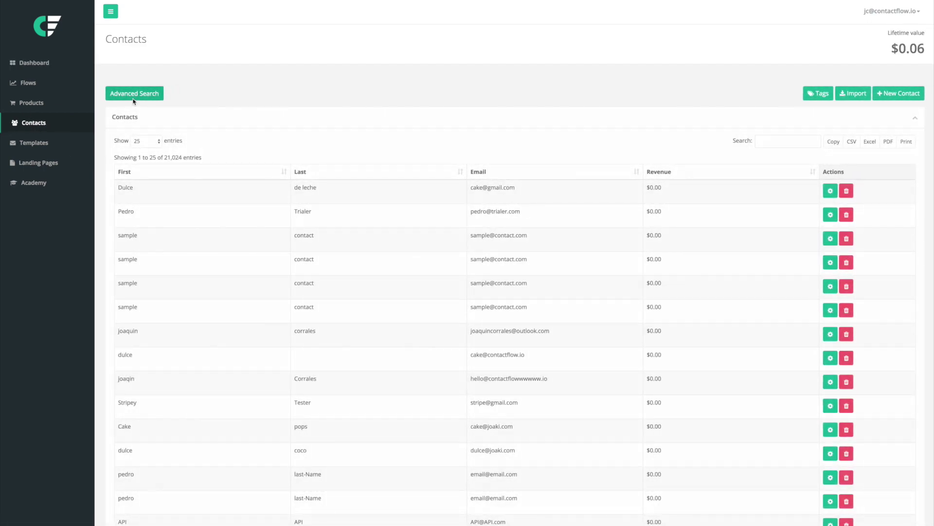
Filter contacts by the Has All Tags value cf-testing, which returns no records
left_click(133, 95)
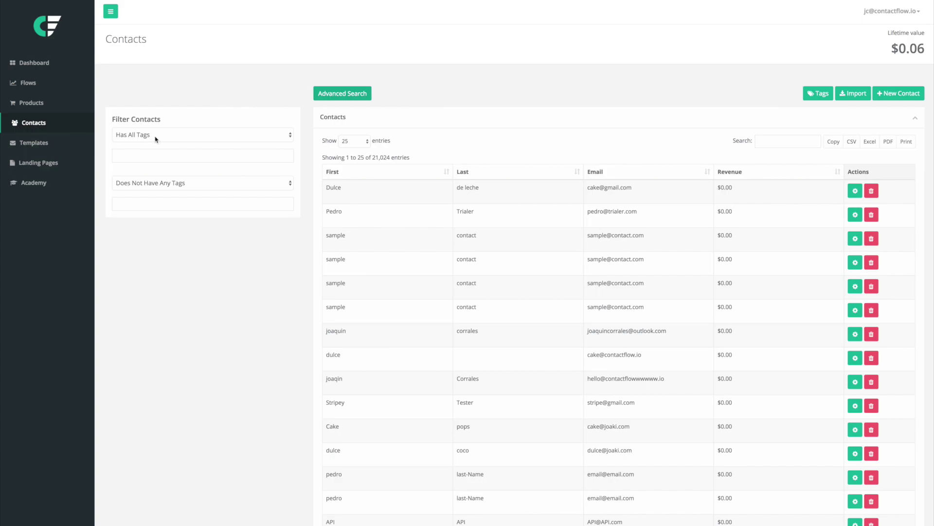
left_click(151, 157)
type("cf-testing")
key("Return")
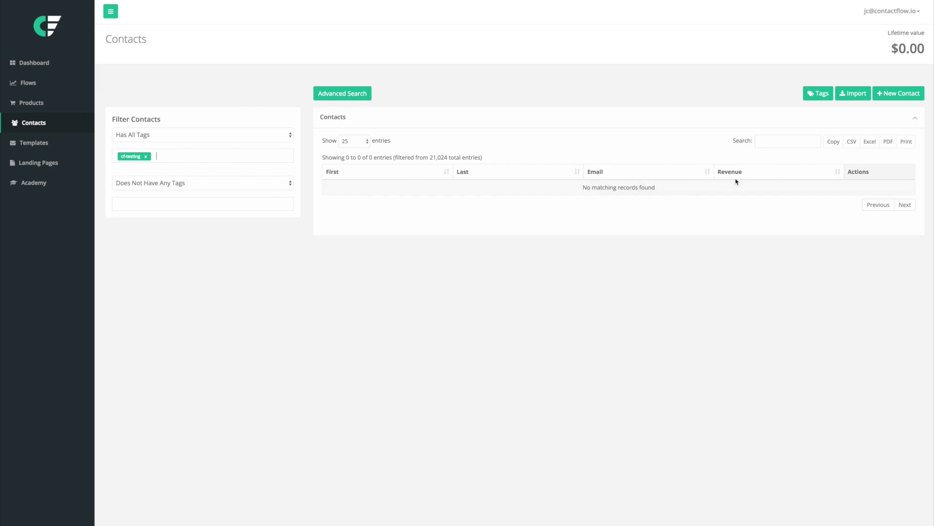
left_click_drag(884, 33, 932, 53)
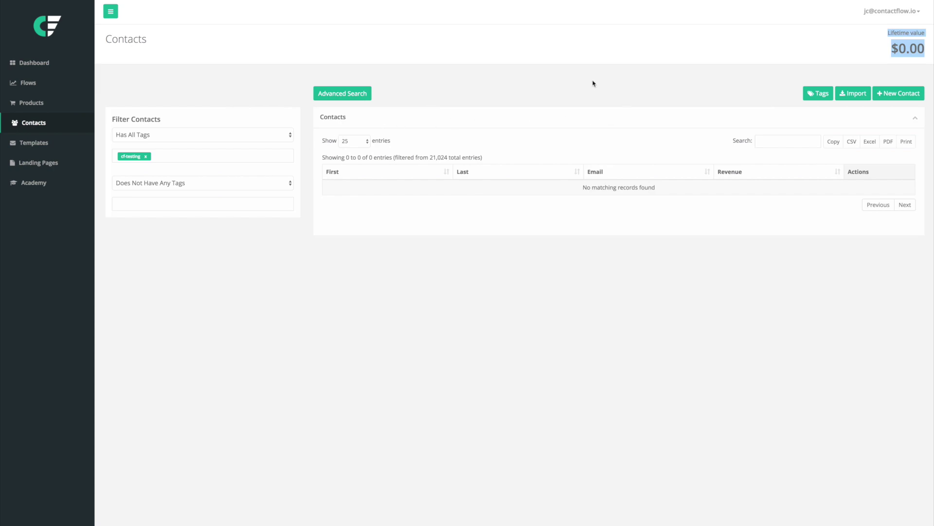
left_click(757, 64)
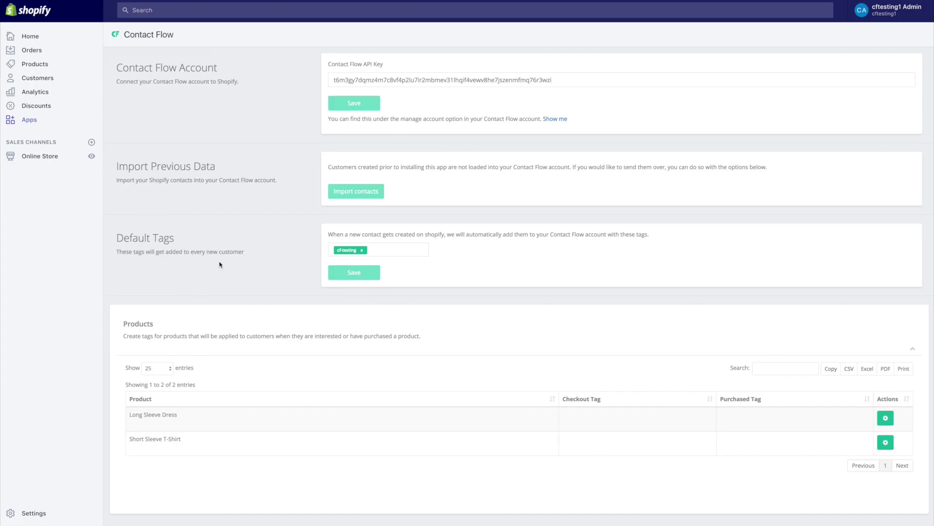
Open the Edit Tags dialog for the Long Sleeve Dress product
left_click_drag(175, 239, 111, 243)
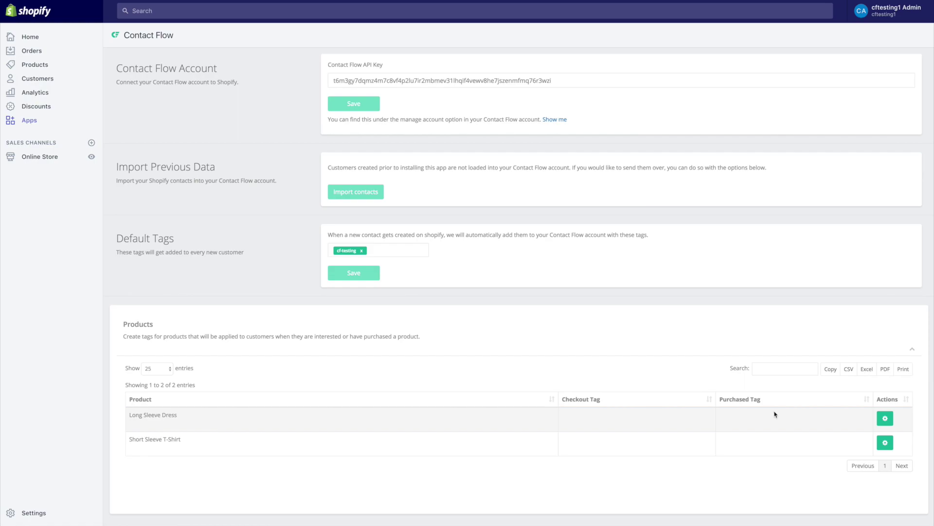
left_click(887, 421)
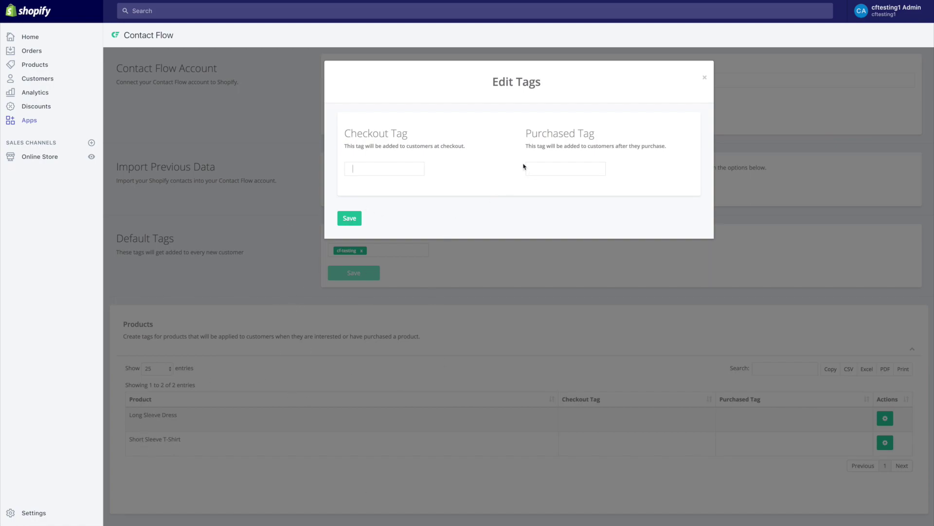
left_click_drag(522, 139, 623, 138)
left_click(616, 147)
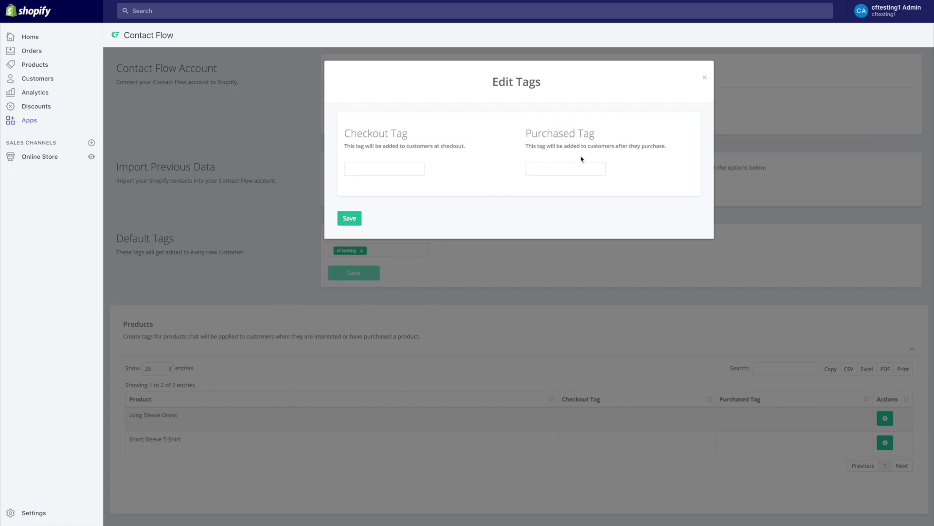